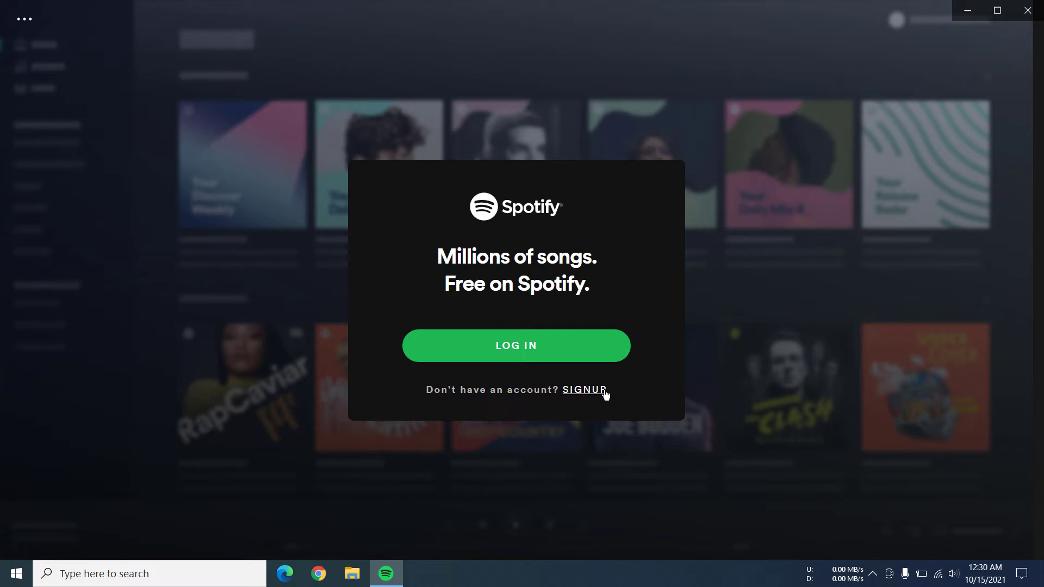
- Switch the Spotify desktop login dialog to the free-account sign-up form
click(588, 393)
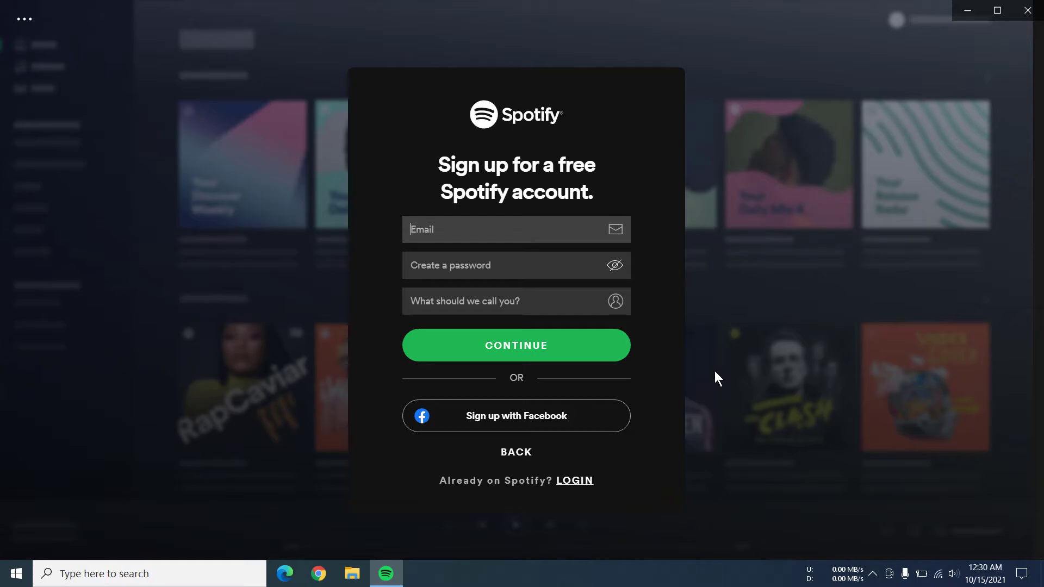
- Quit the Spotify desktop app without signing up
click(1027, 10)
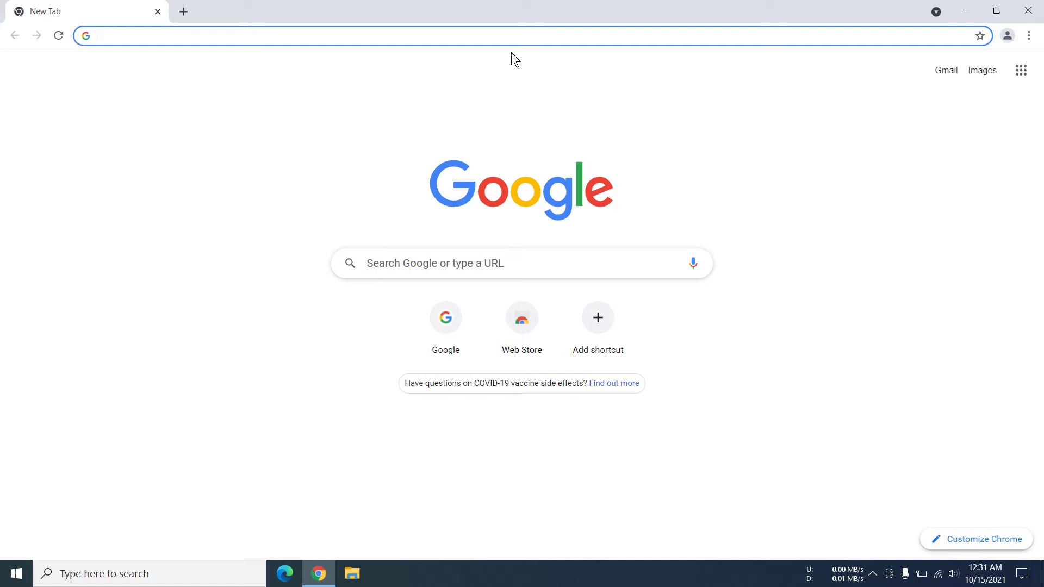
text(g)
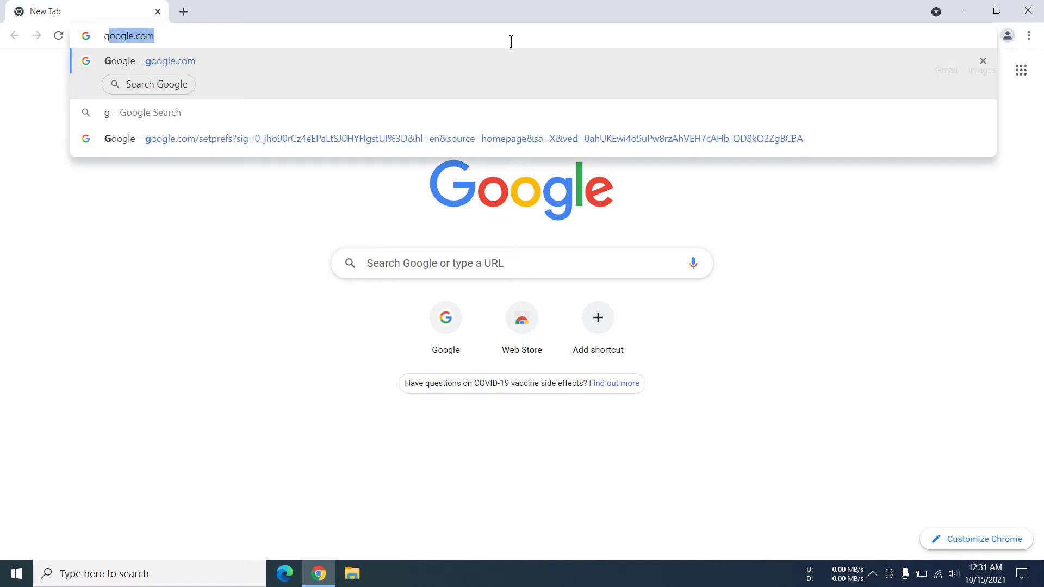
text(oogle.c)
- Load google.com in Chrome and run a Google search for 'spotify'
key(Return)
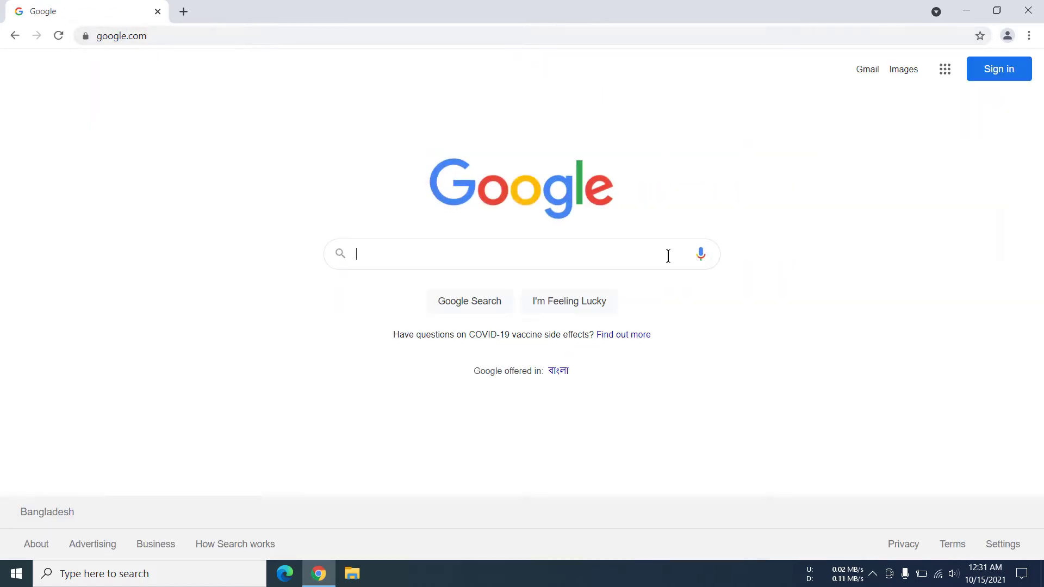
click(545, 258)
text(s)
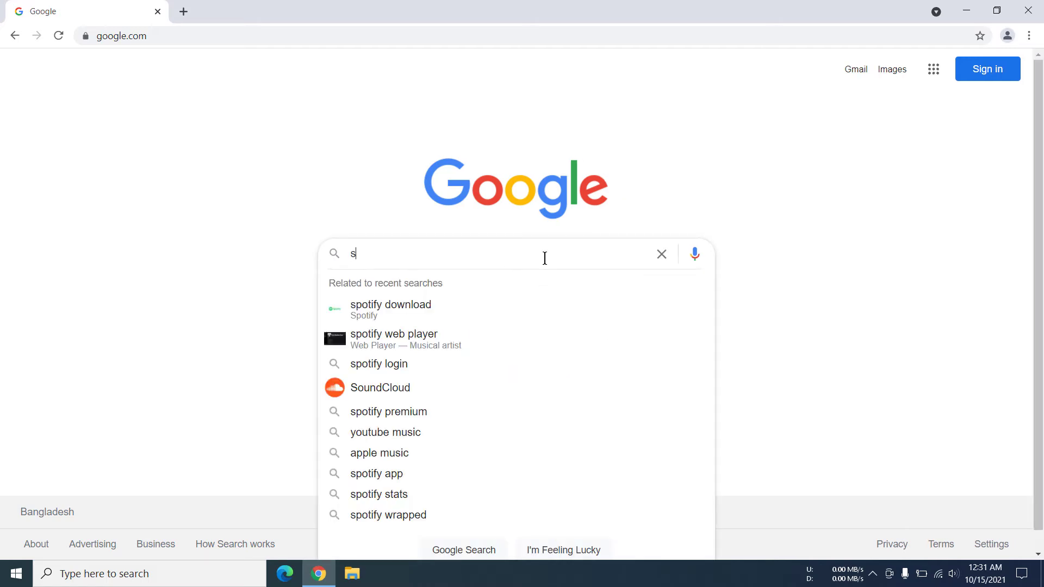
text(potify)
key(Return)
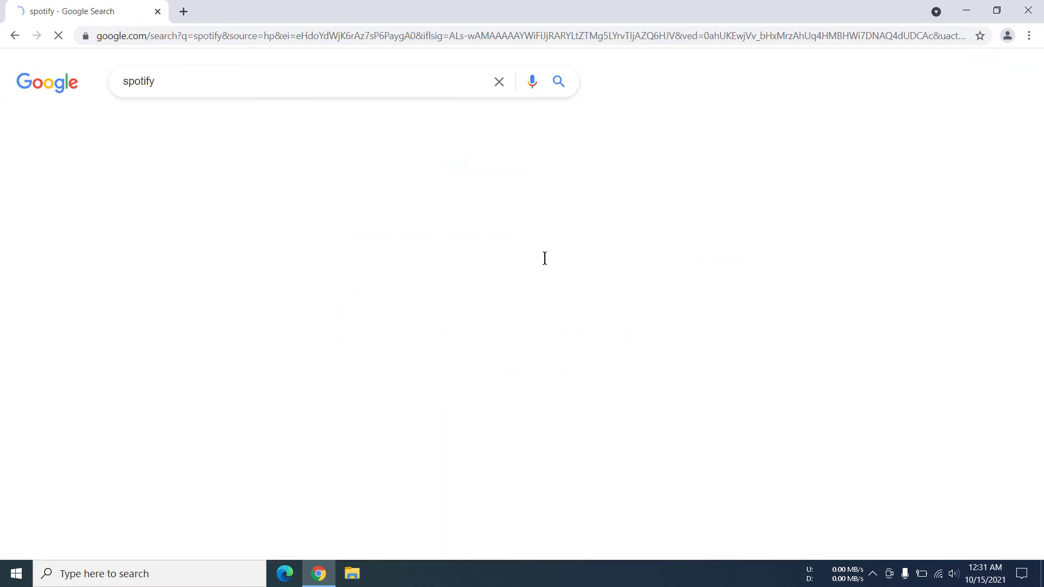
scroll(548, 263, down, 1)
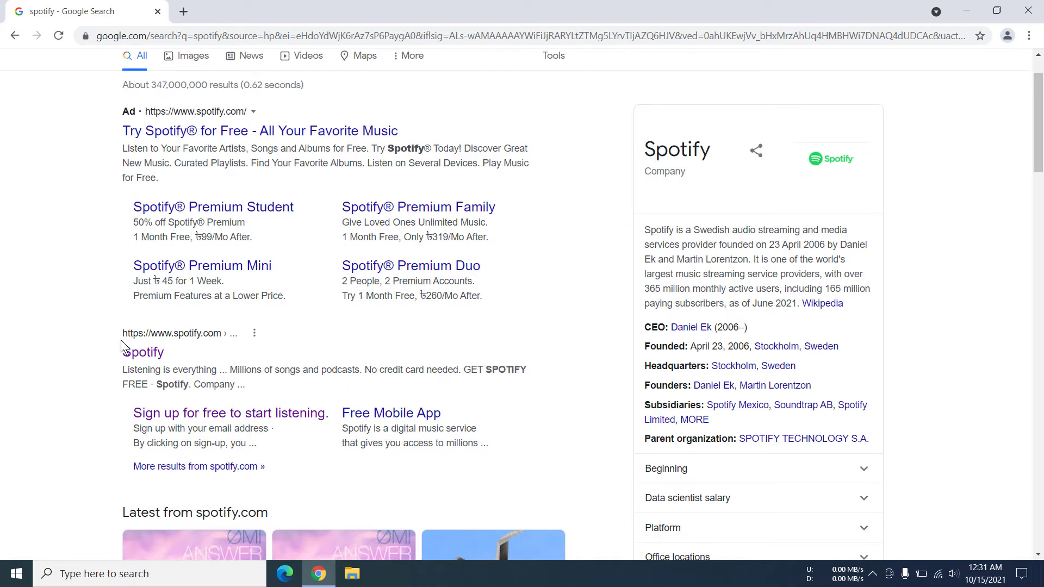
- Open the spotify.com result to reach the Spotify US homepage
click(160, 355)
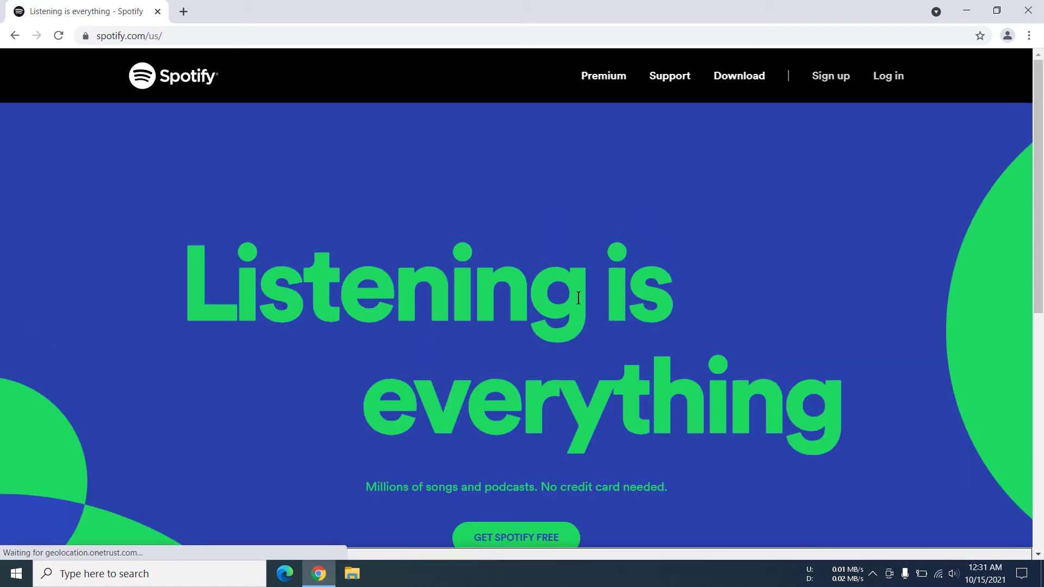
scroll(658, 202, down, 4)
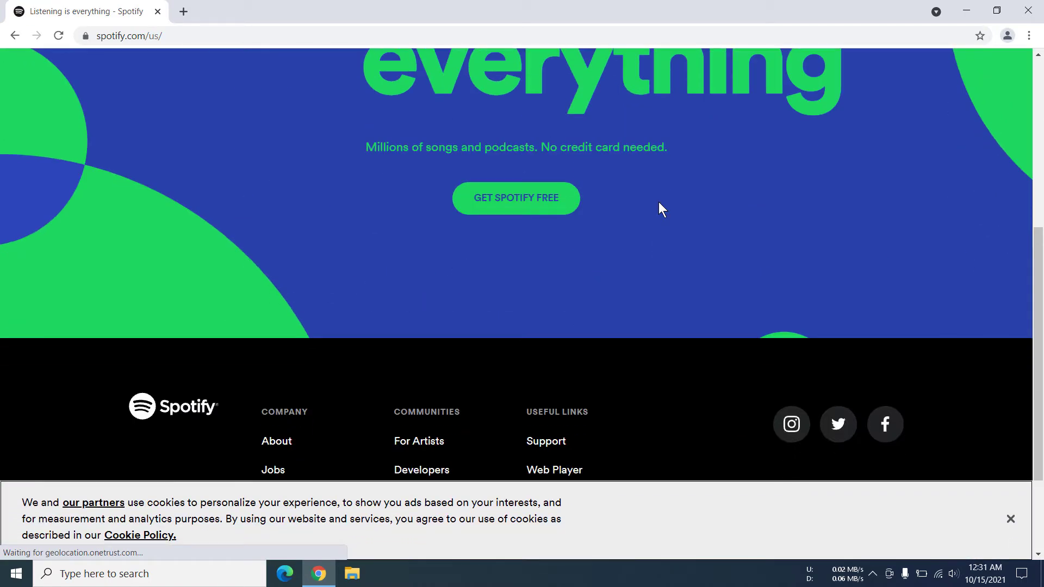
scroll(659, 201, down, 2)
scroll(659, 203, up, 6)
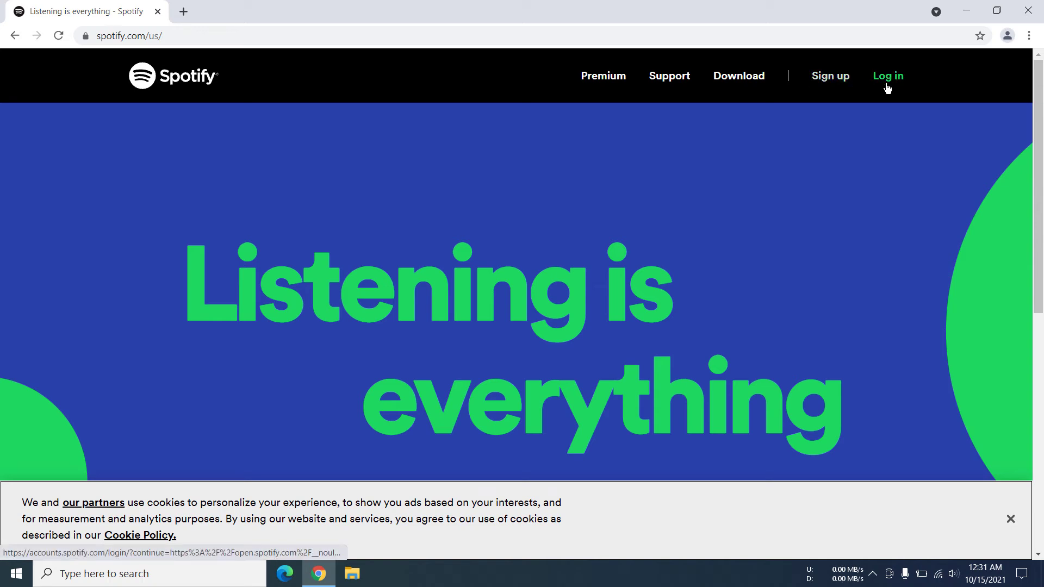
- Open the Spotify sign-up page and enter the email address and its confirmation
click(829, 82)
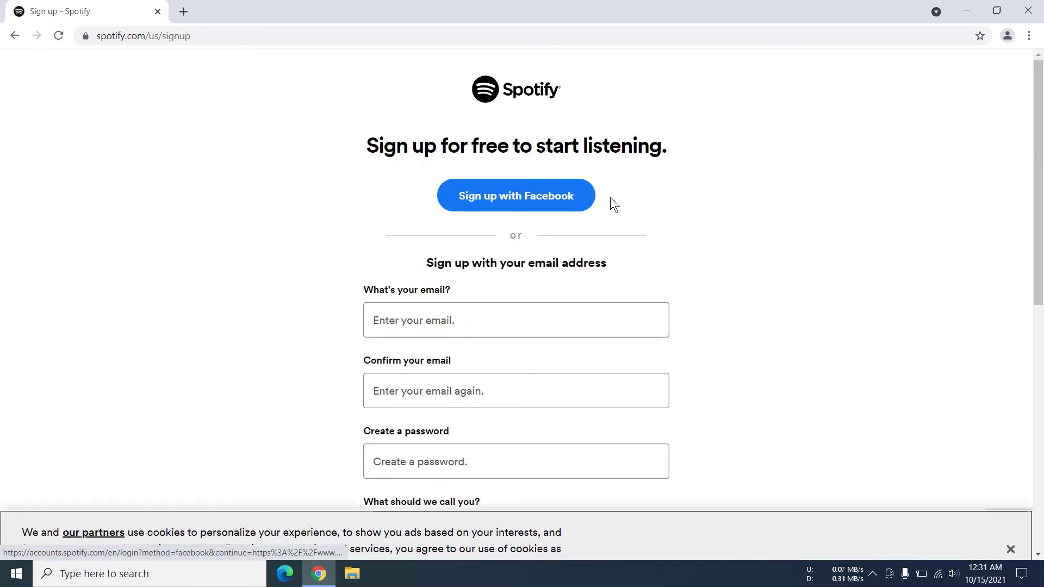
scroll(614, 204, down, 2)
scroll(677, 200, down, 2)
scroll(676, 201, down, 2)
scroll(678, 210, up, 2)
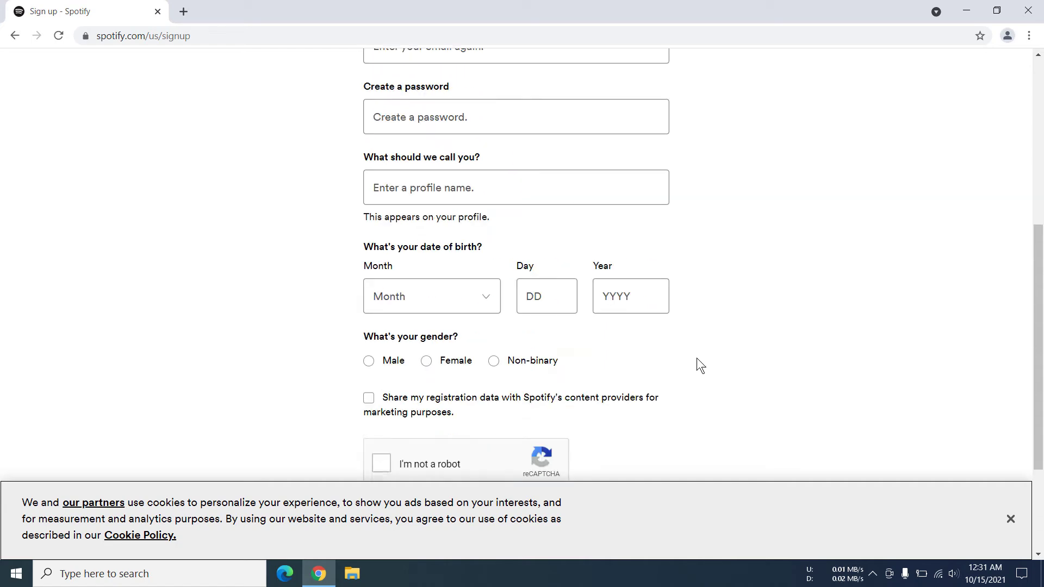
scroll(697, 359, up, 1)
scroll(696, 359, up, 2)
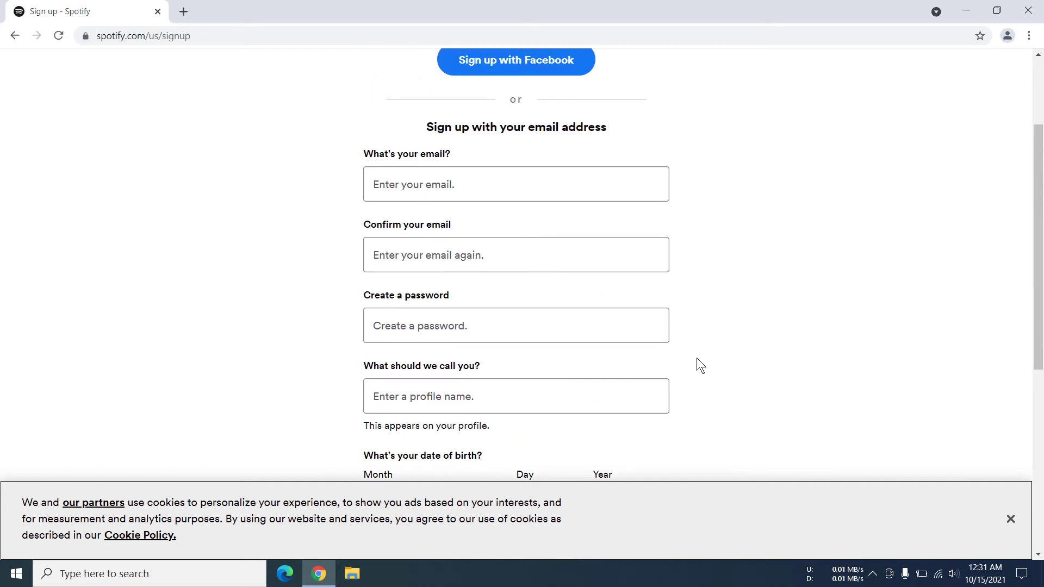
click(595, 180)
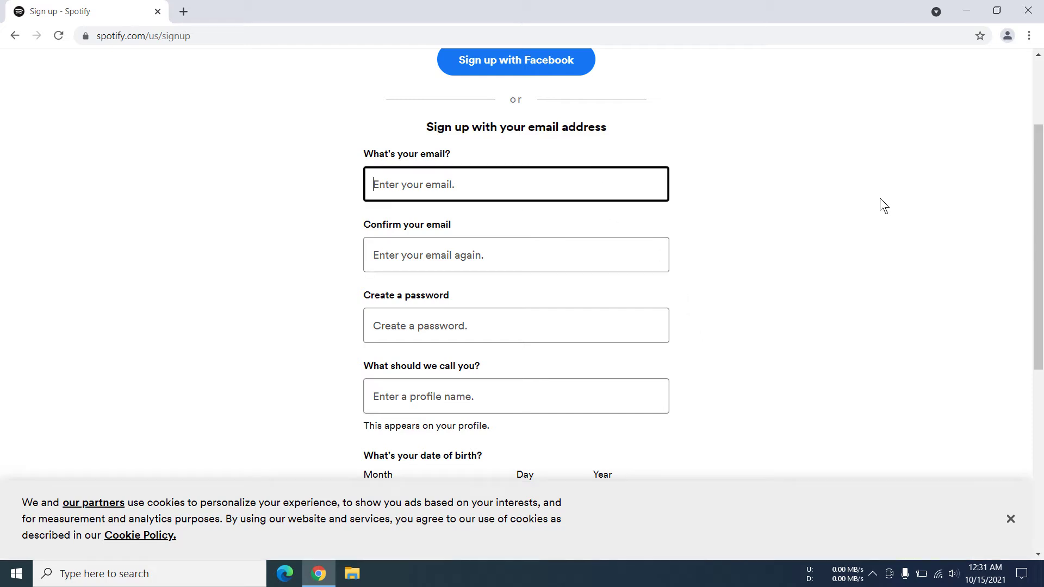
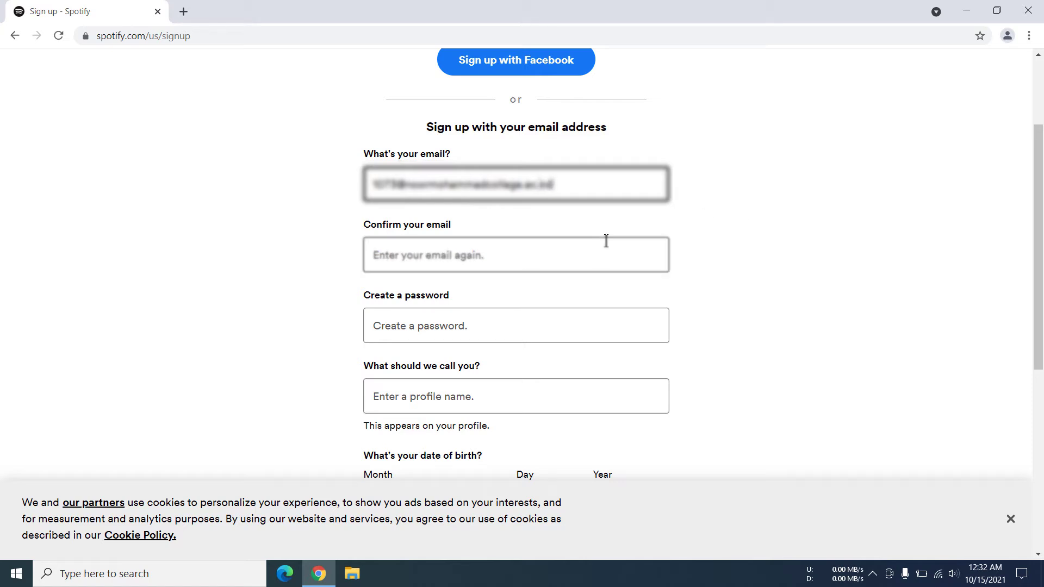
click(606, 241)
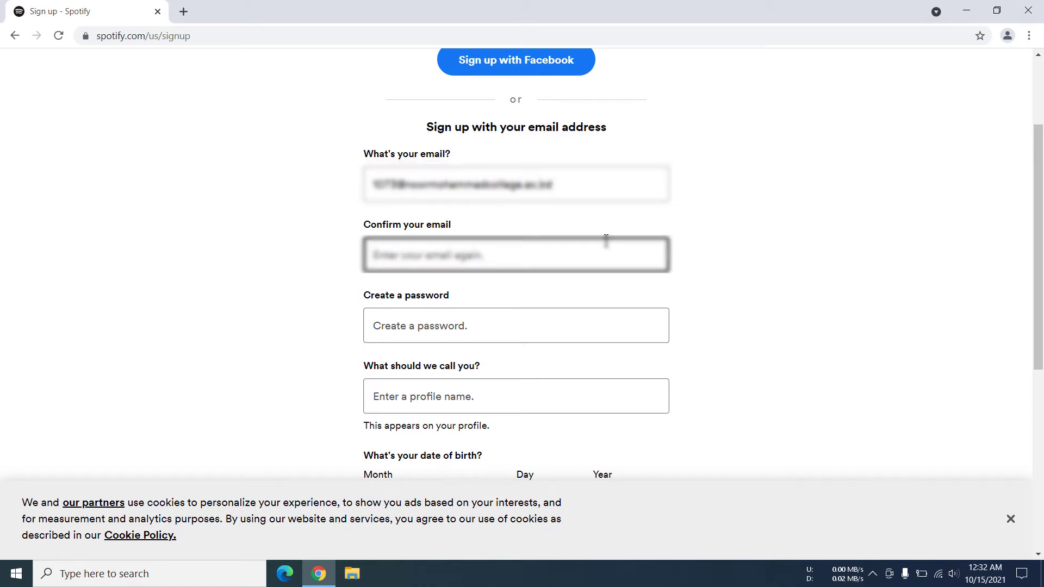
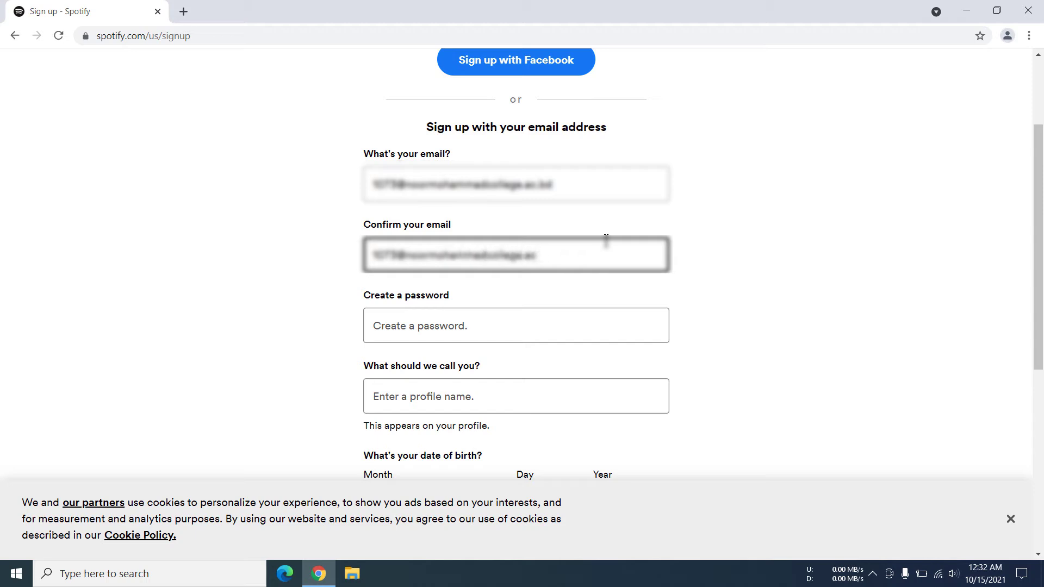
scroll(603, 244, down, 1)
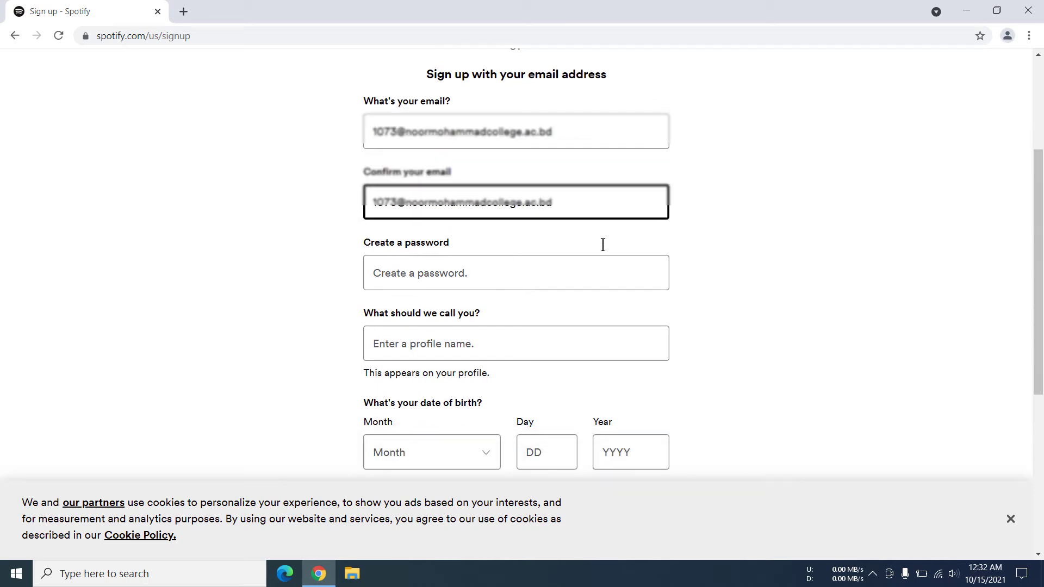
- Enter the account password and begin the profile name justwantsomegoodmusic001
click(602, 264)
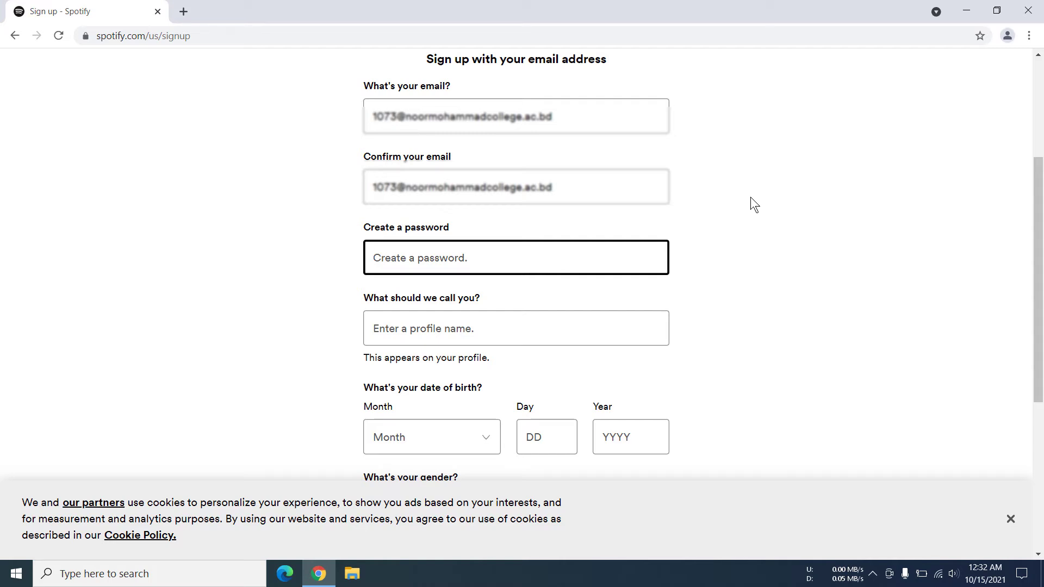
text(•••••••••••)
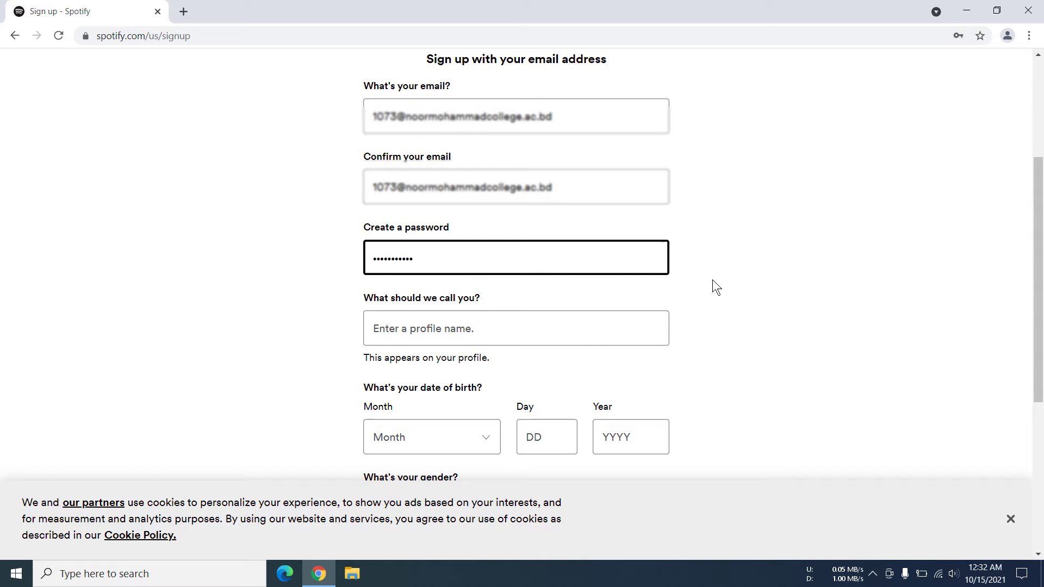
scroll(585, 322, down, 1)
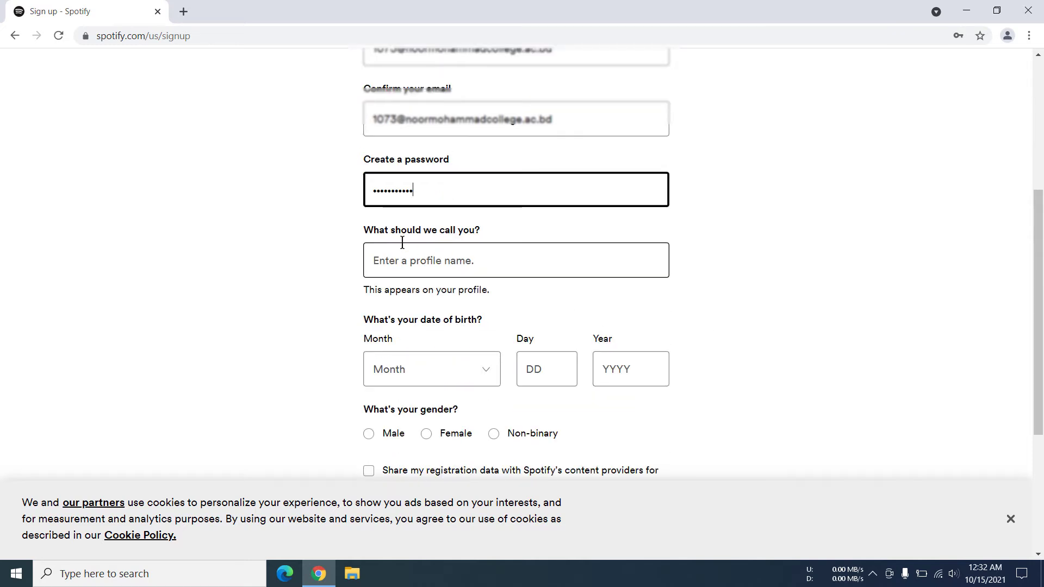
click(515, 259)
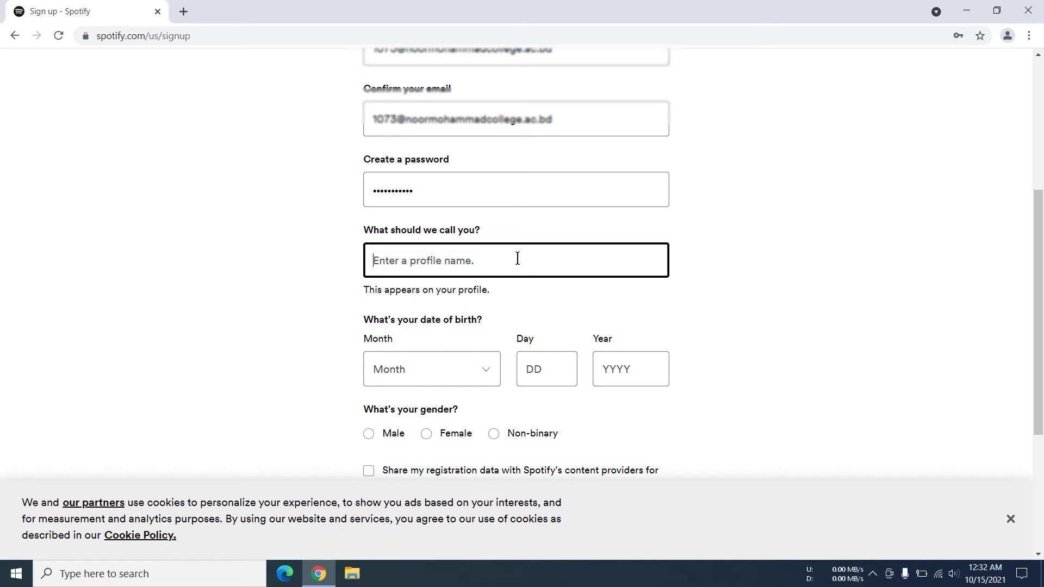
text(j)
text(ustwan)
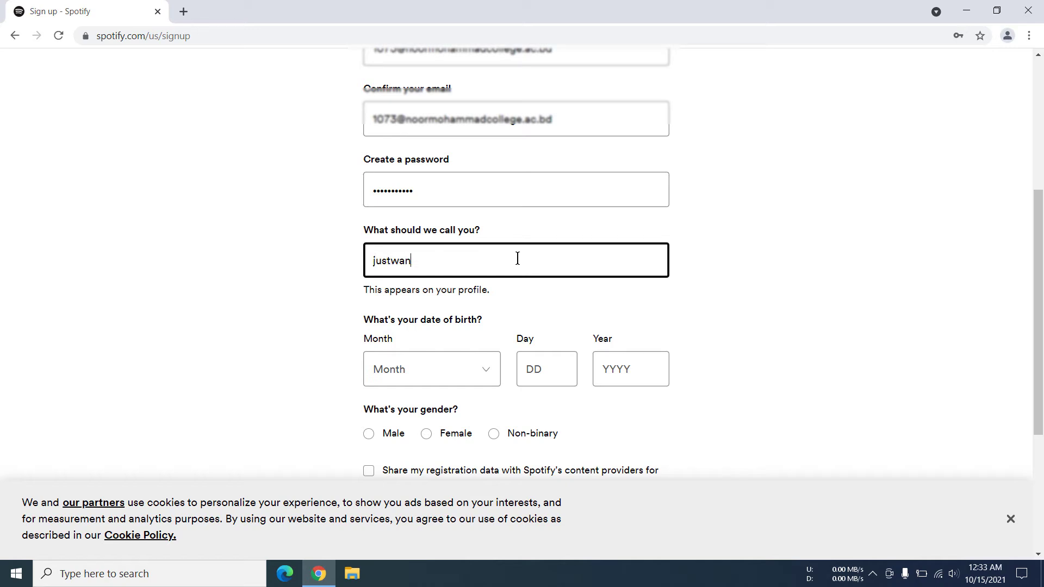
text(tsomegood)
text(music00)
text(1)
scroll(736, 257, down, 2)
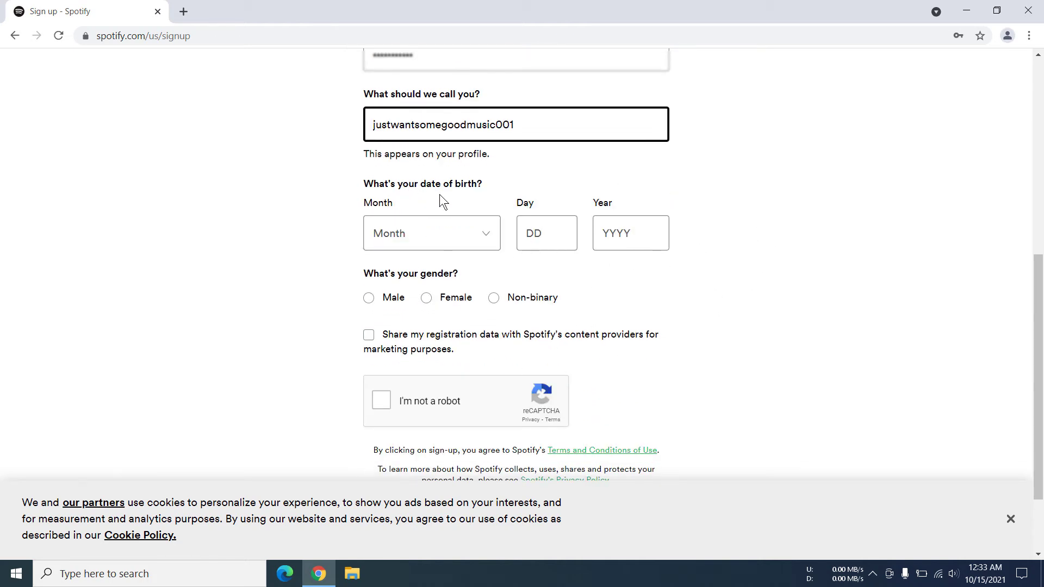
- Set the birth date to September 07, 2000 and choose Male as gender
click(481, 233)
click(409, 373)
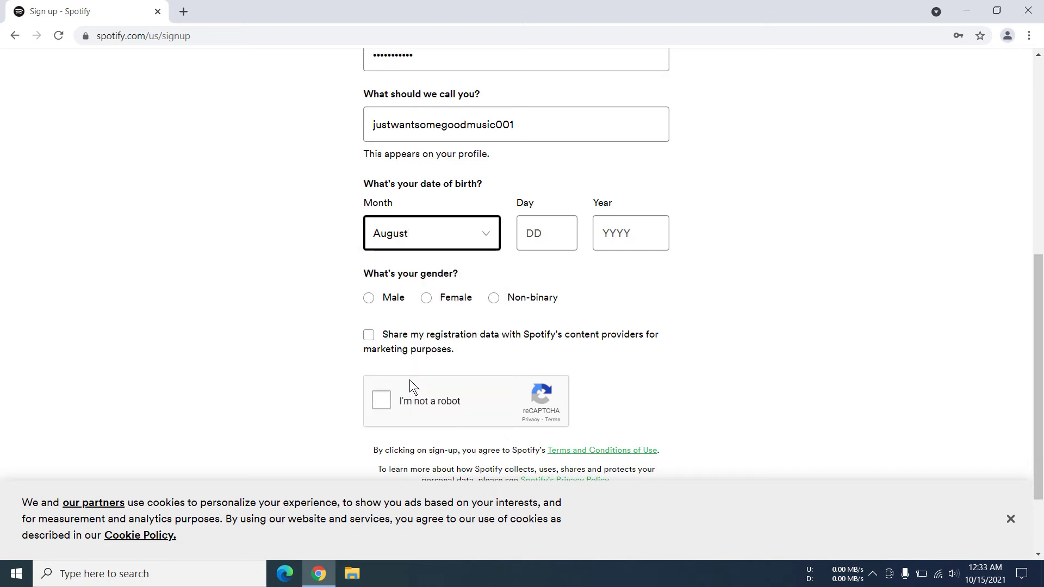
click(449, 234)
click(412, 385)
click(574, 231)
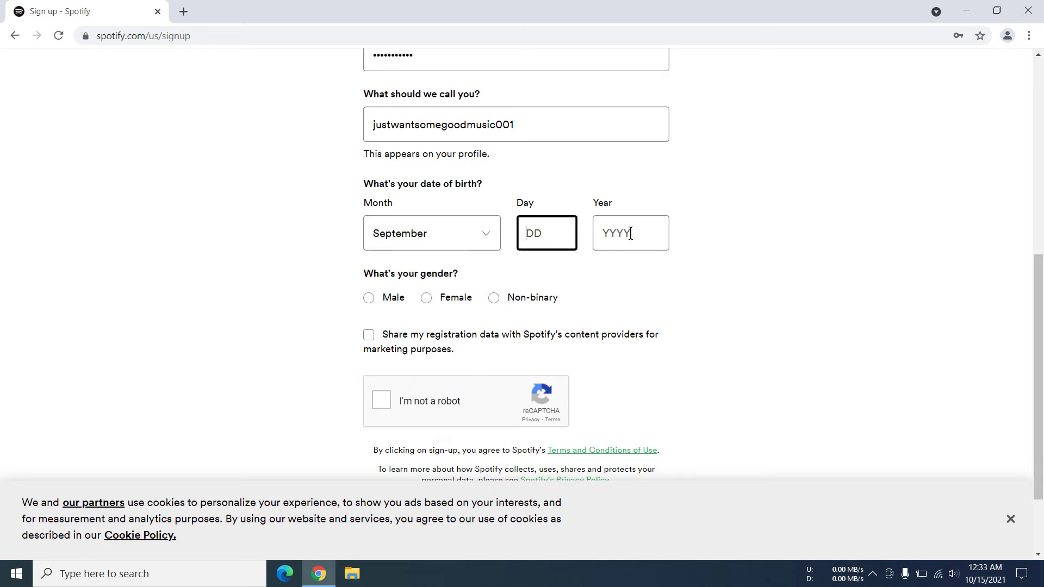
text(08)
key(BackSpace)
text(7)
click(638, 237)
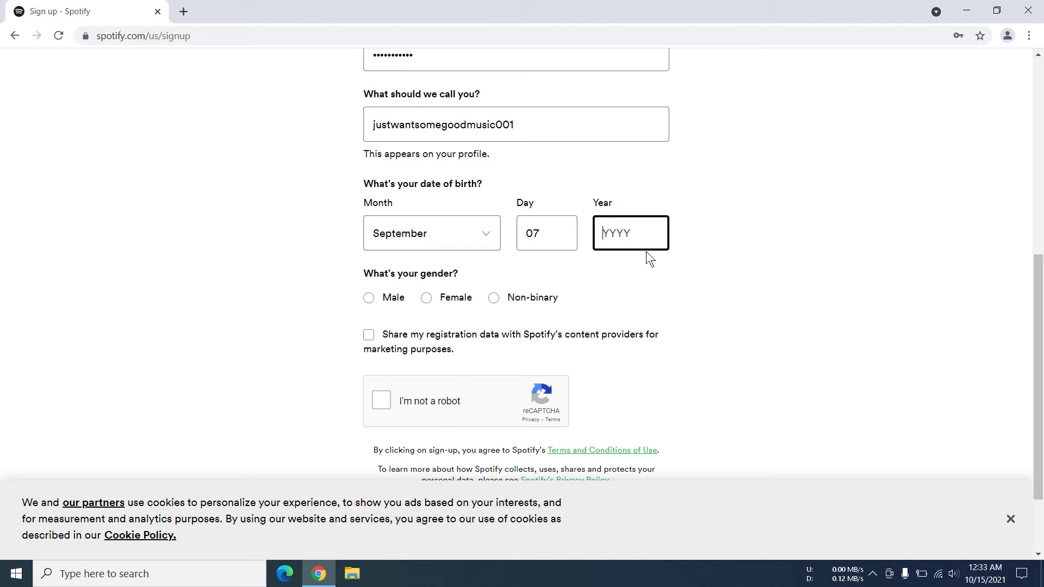
text(2000)
click(832, 277)
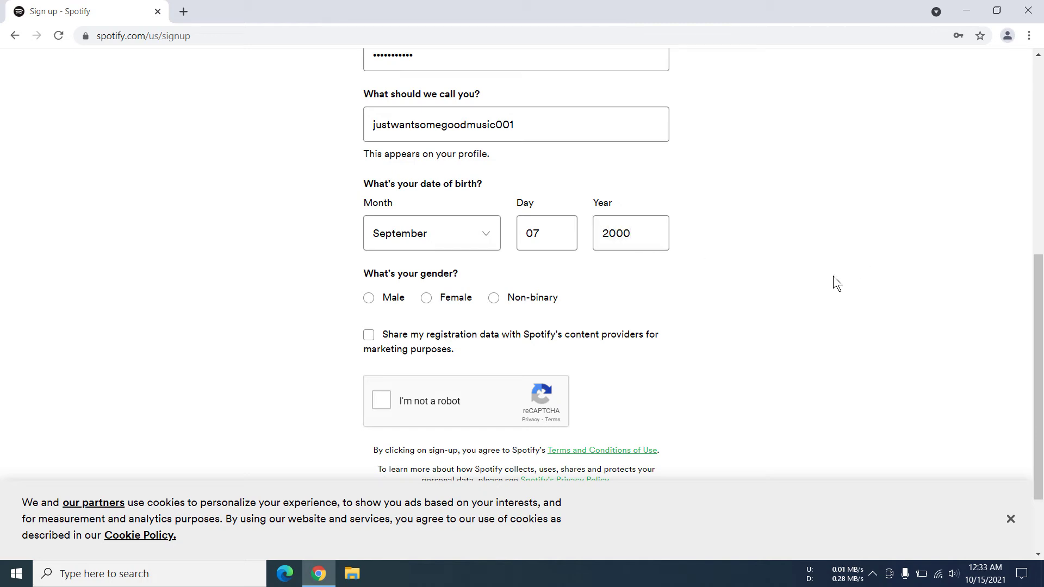
click(634, 233)
click(368, 297)
scroll(431, 284, down, 1)
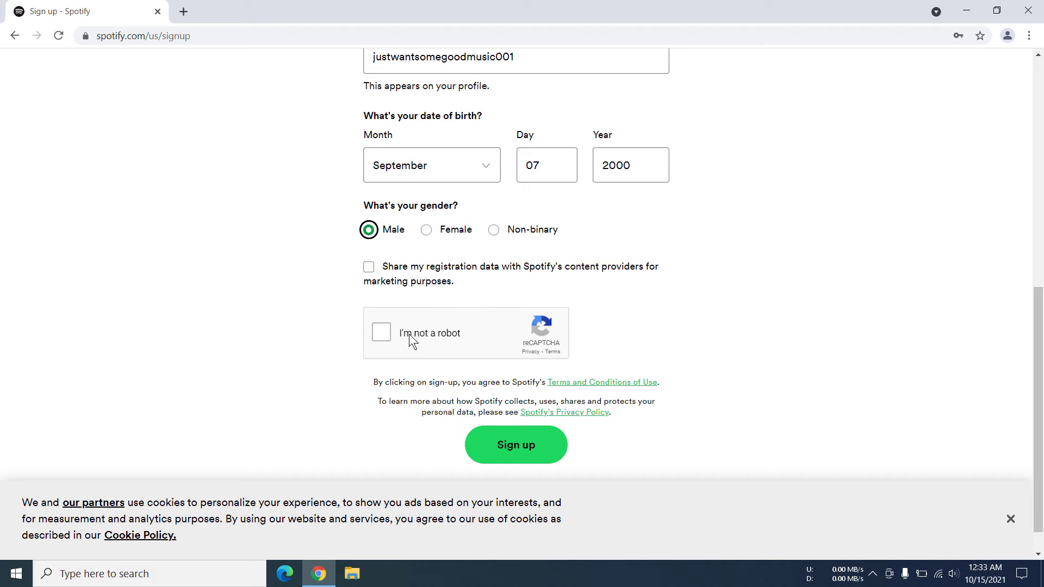
- Pass the reCAPTCHA by selecting the three stair pictures, then submit the sign-up form
click(381, 333)
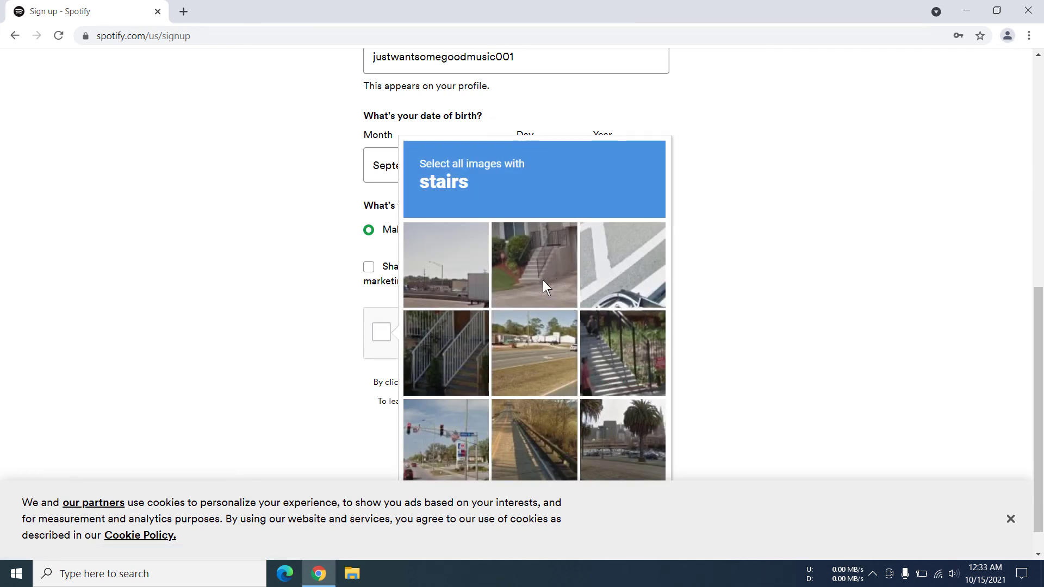
click(465, 356)
click(506, 284)
click(612, 368)
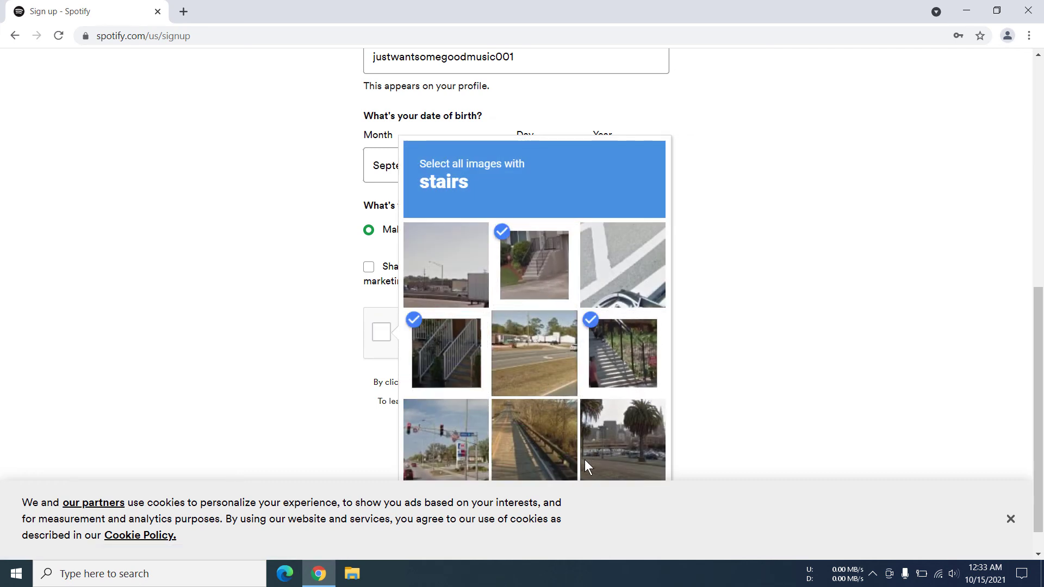
scroll(596, 432, down, 1)
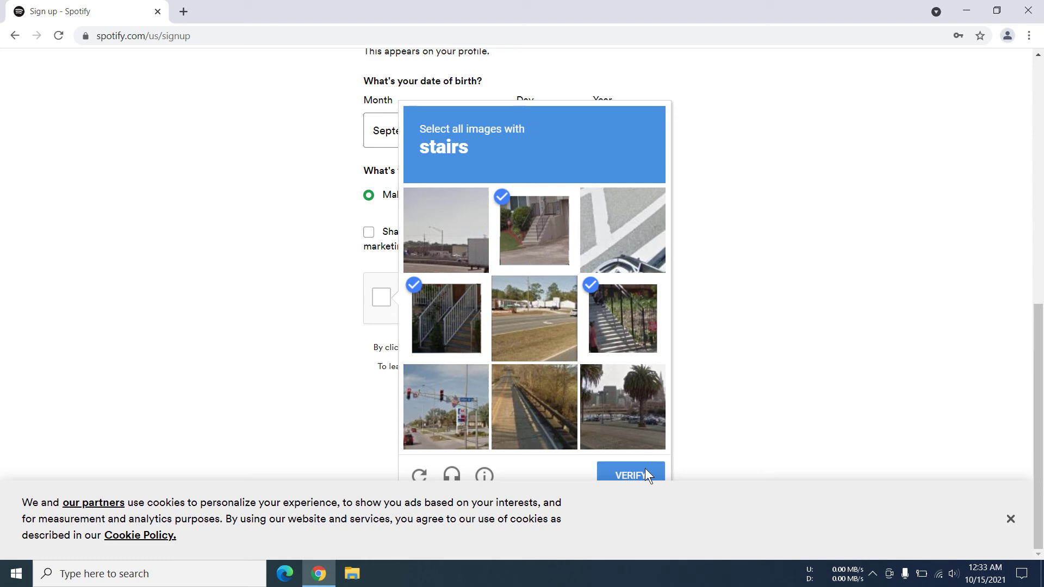
key(Escape)
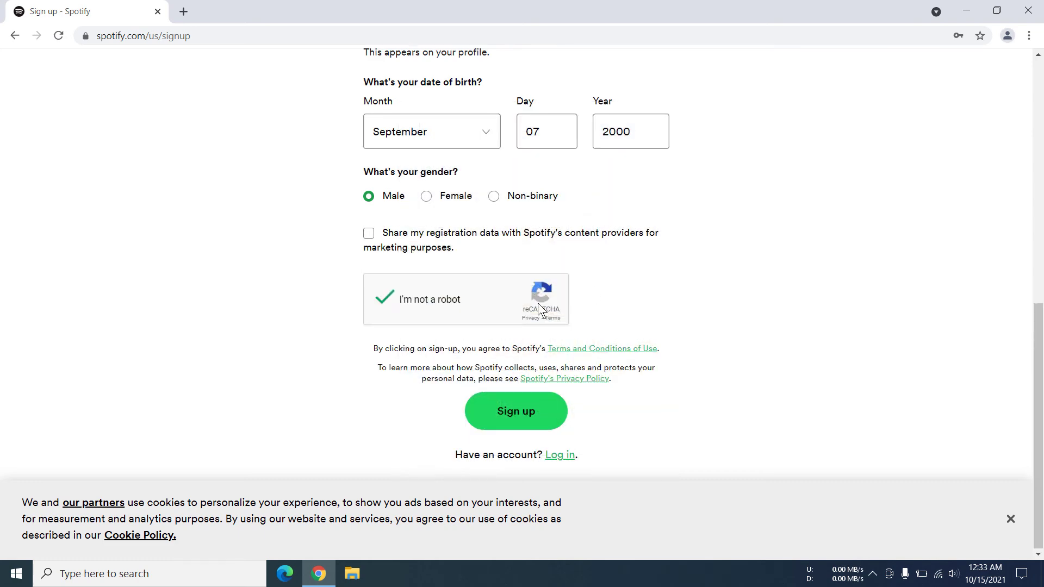
scroll(538, 302, up, 3)
scroll(536, 307, up, 2)
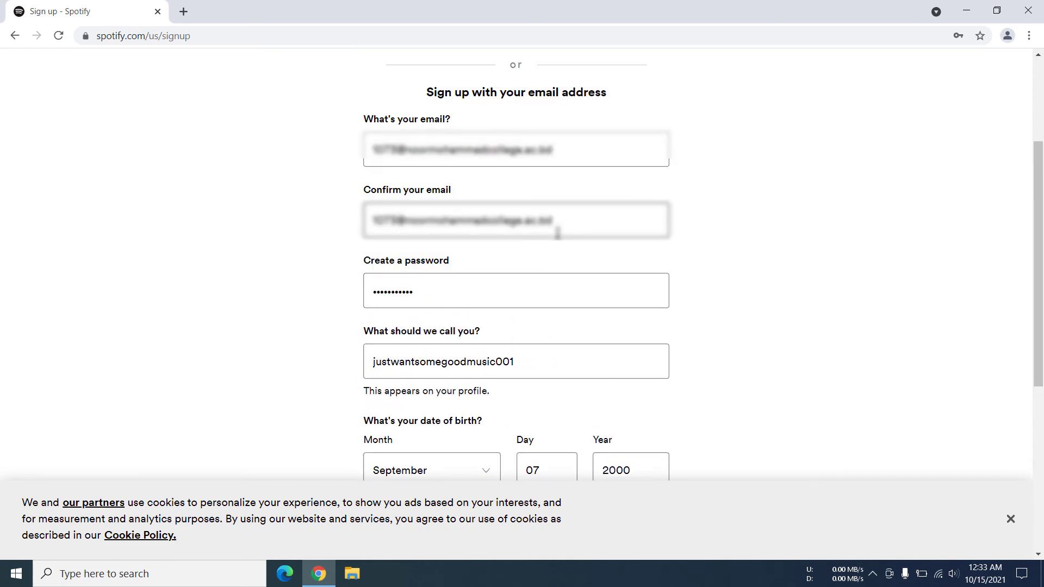
scroll(563, 272, down, 5)
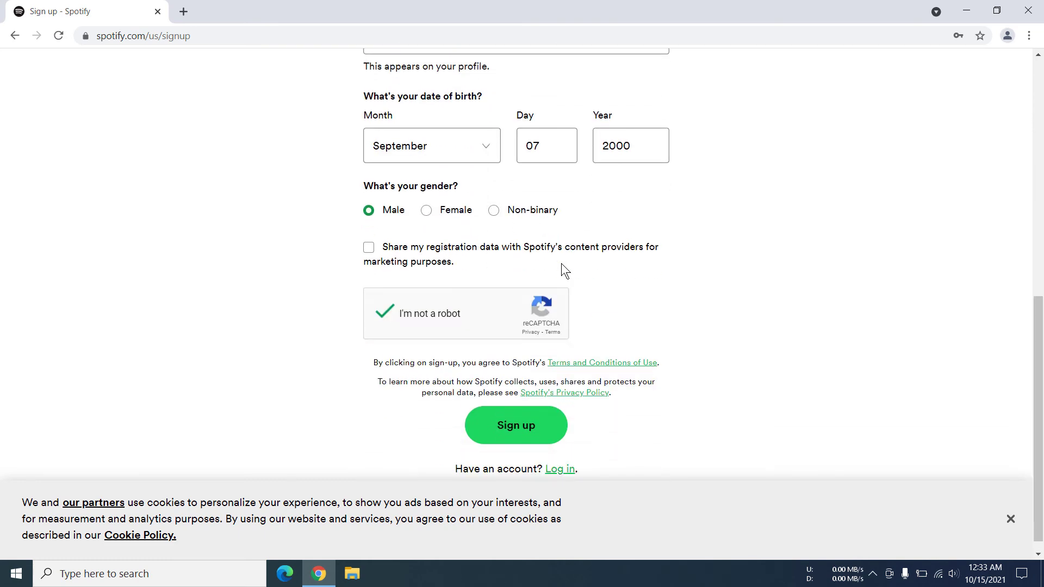
click(526, 421)
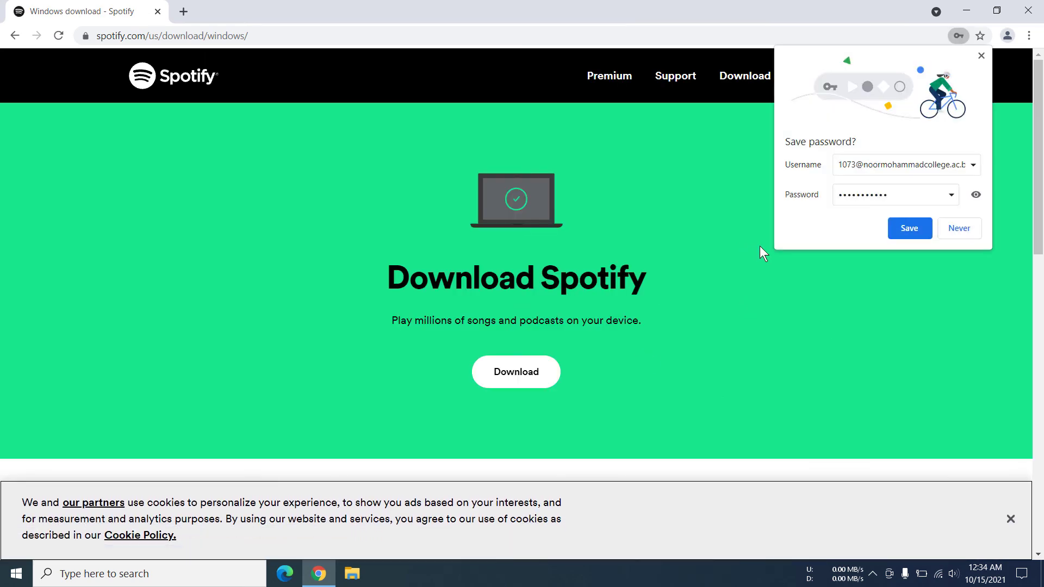
- Decline Chrome's save-password offer and close the browser window
click(959, 227)
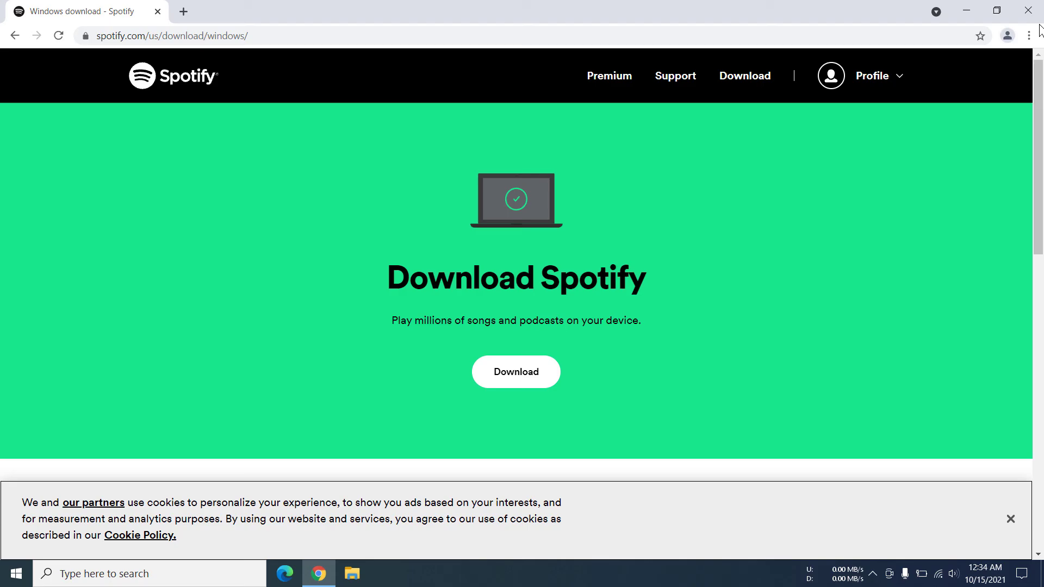
click(1028, 11)
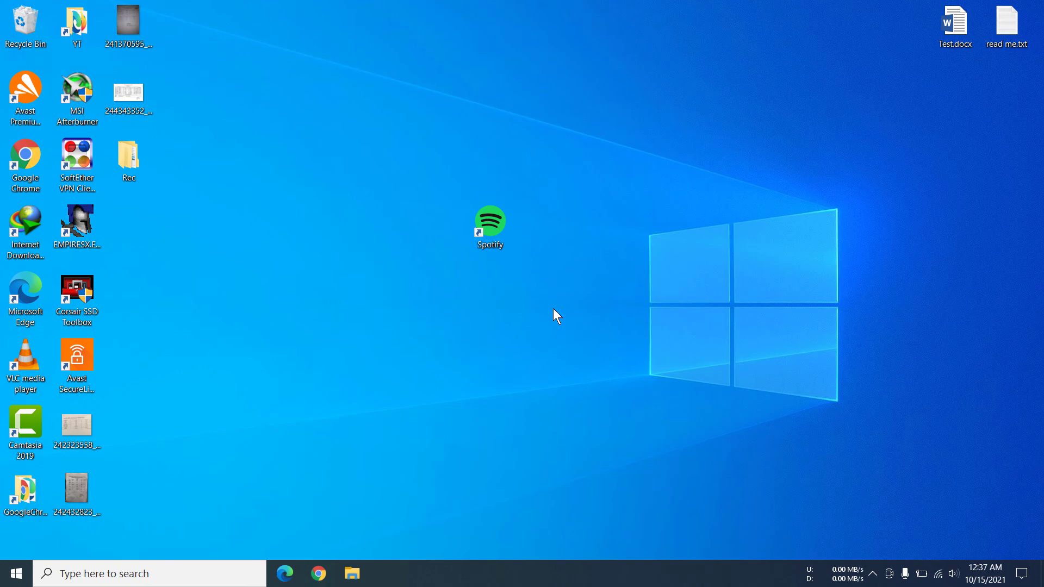
- Launch Spotify from the desktop shortcut and log in with the new account's email and password
double_click(489, 245)
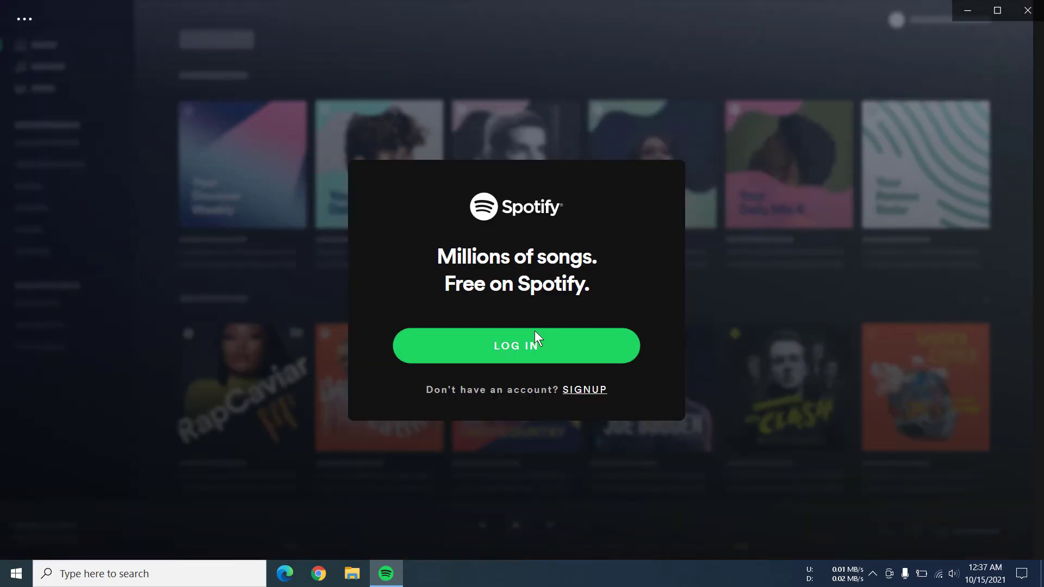
click(534, 333)
text(user@example.com)
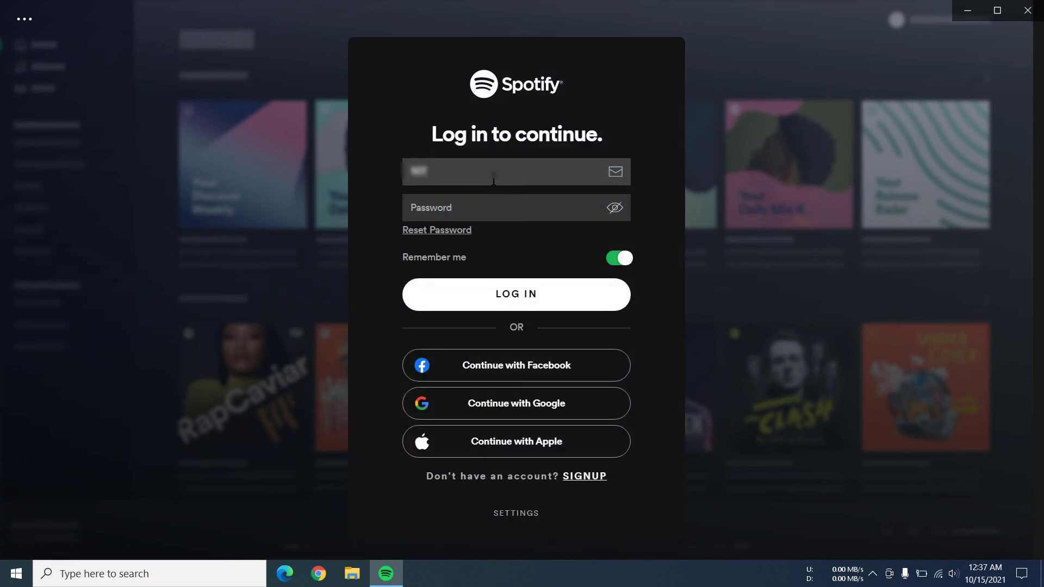
text(ac.in)
key(Tab)
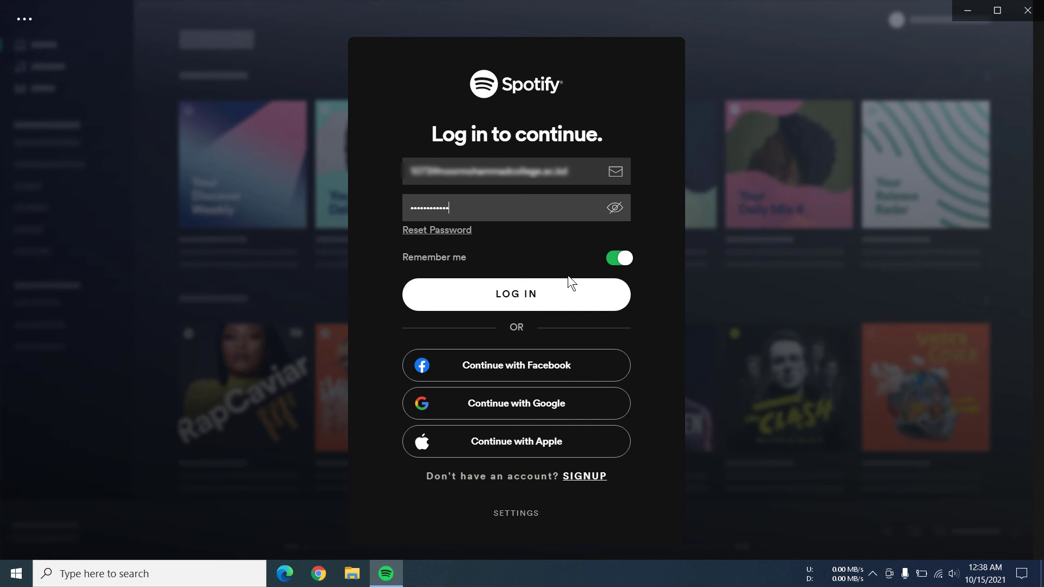
click(555, 289)
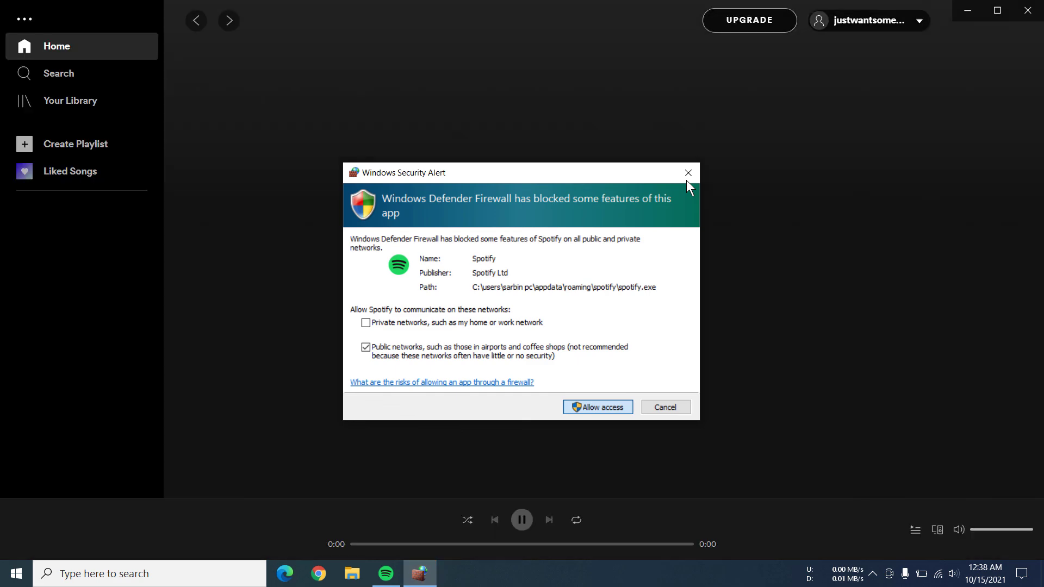
- Dismiss the Windows Security Alert, view the account dropdown on Spotify Home, then close Spotify
click(687, 180)
scroll(485, 217, up, 2)
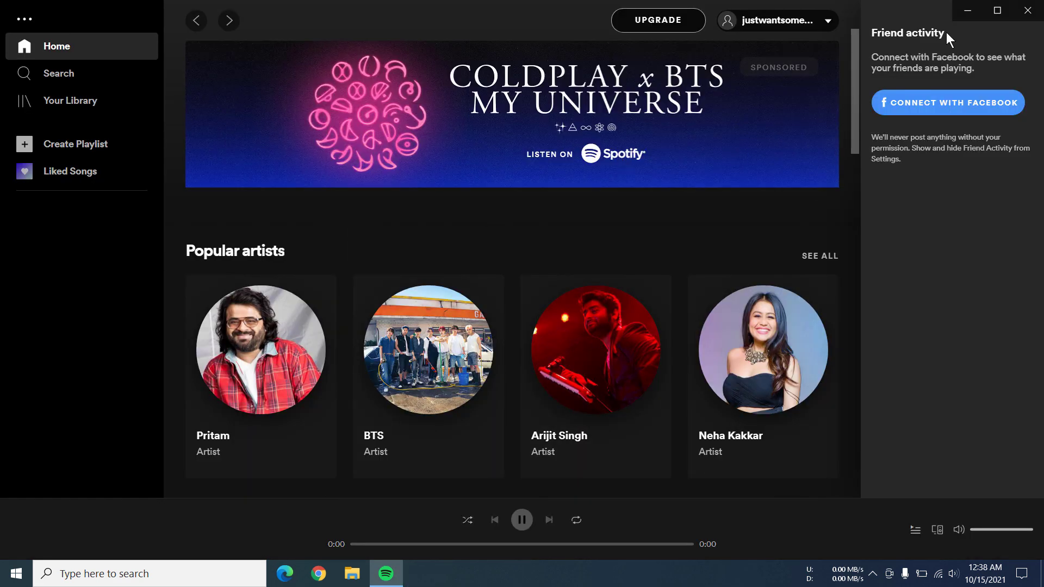
click(787, 27)
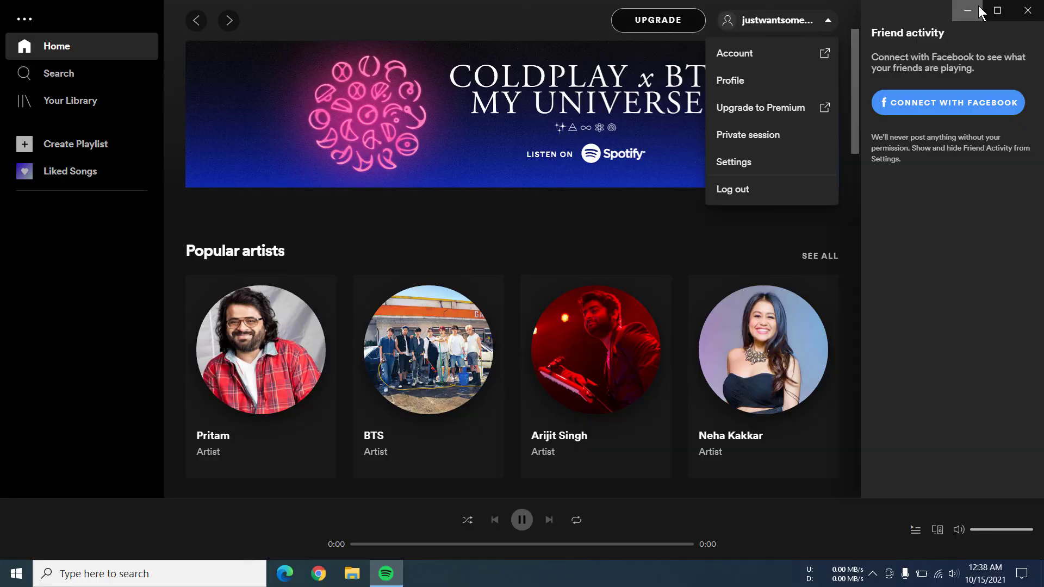
click(1027, 11)
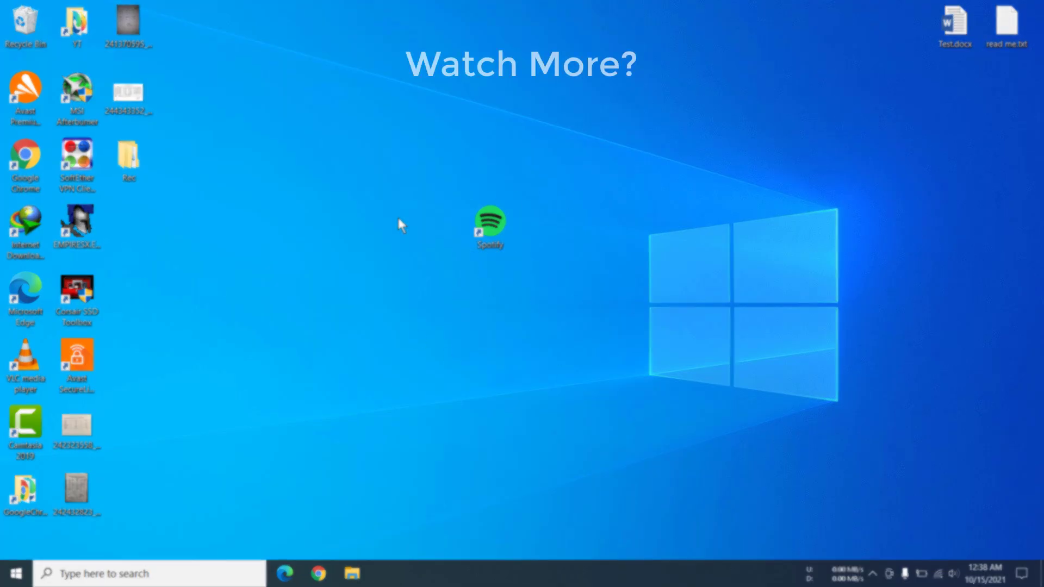